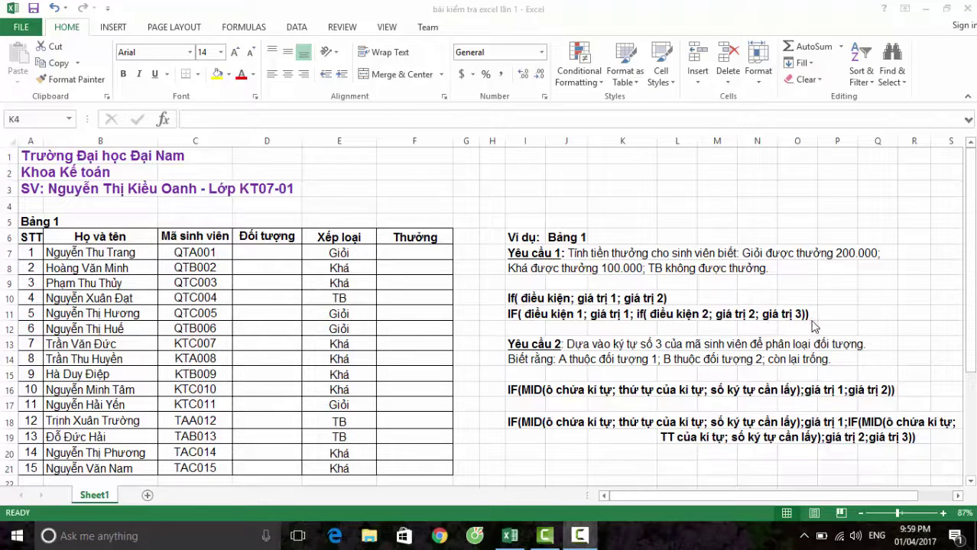
Begin an IF formula in F7 that returns 200000 when E7 equals "Giỏi"
click(419, 254)
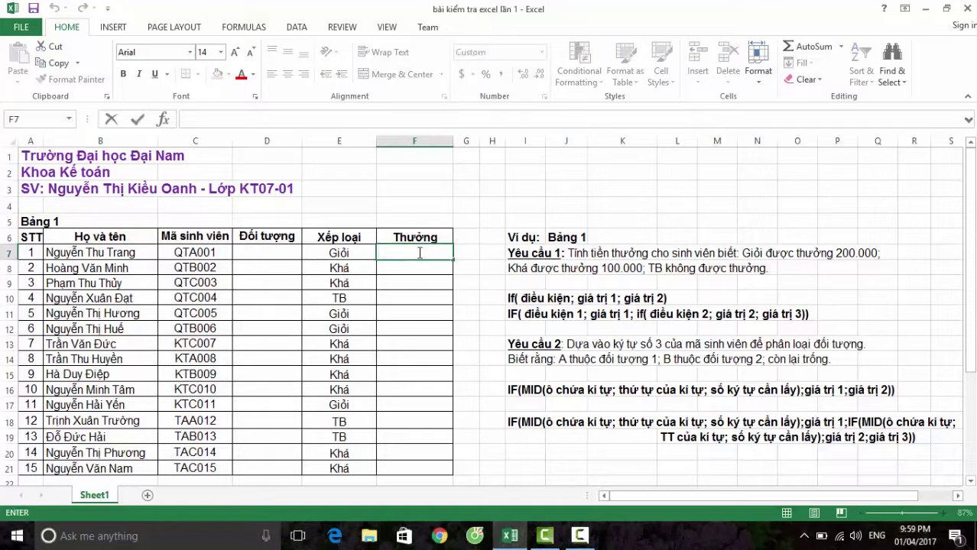
text(=if)
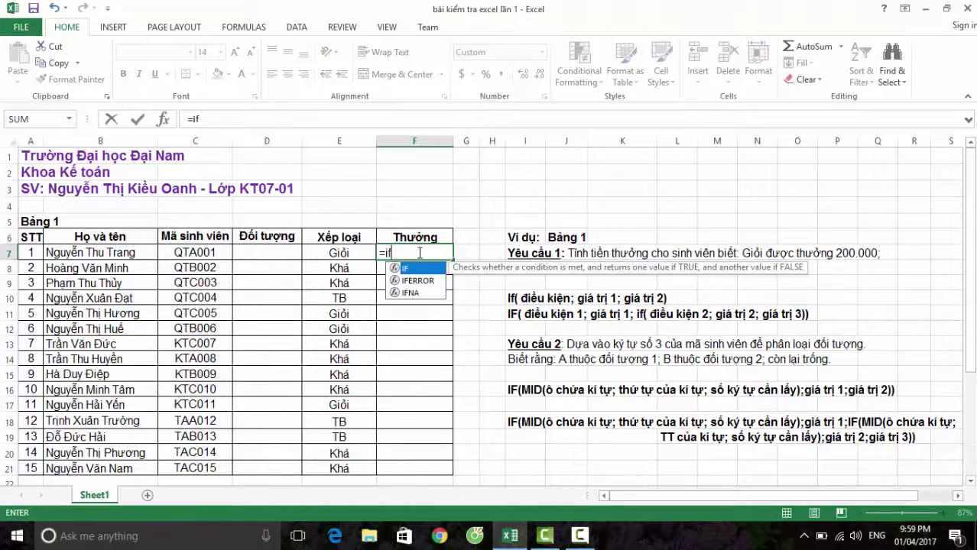
text(()
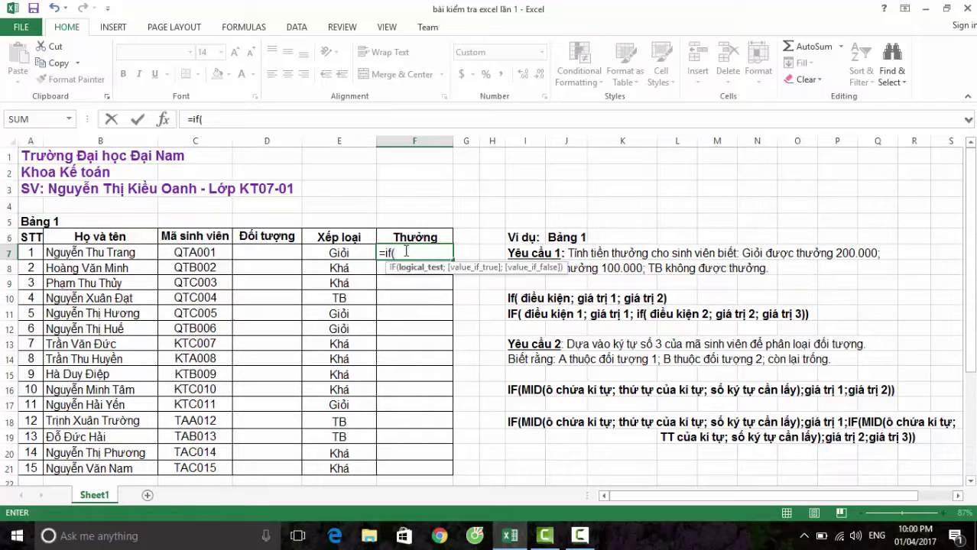
click(352, 254)
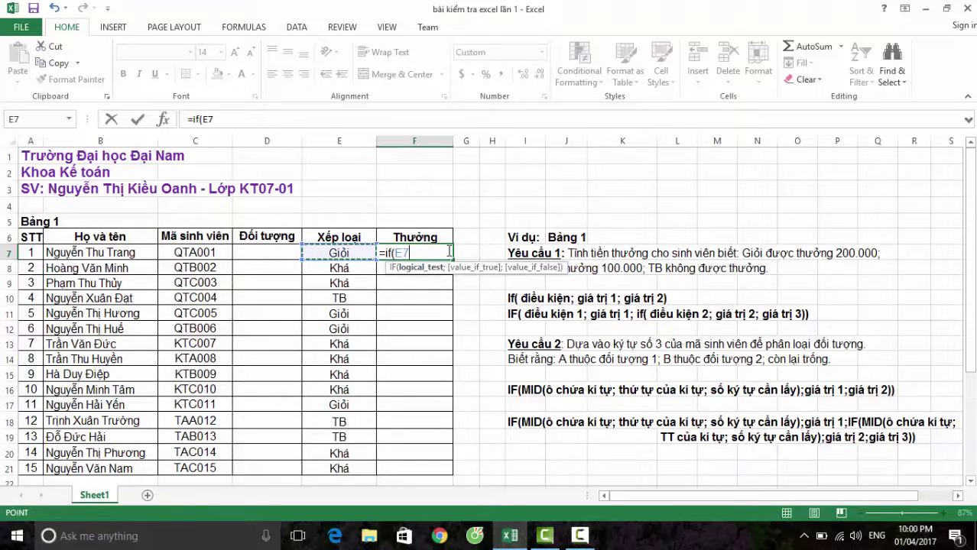
text(=)
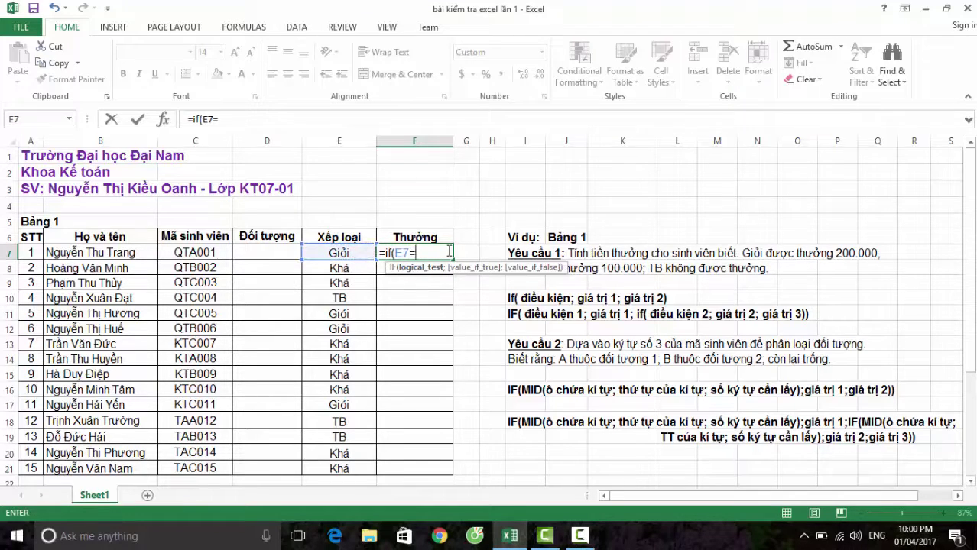
text("Gio)
text(i";)
text(20)
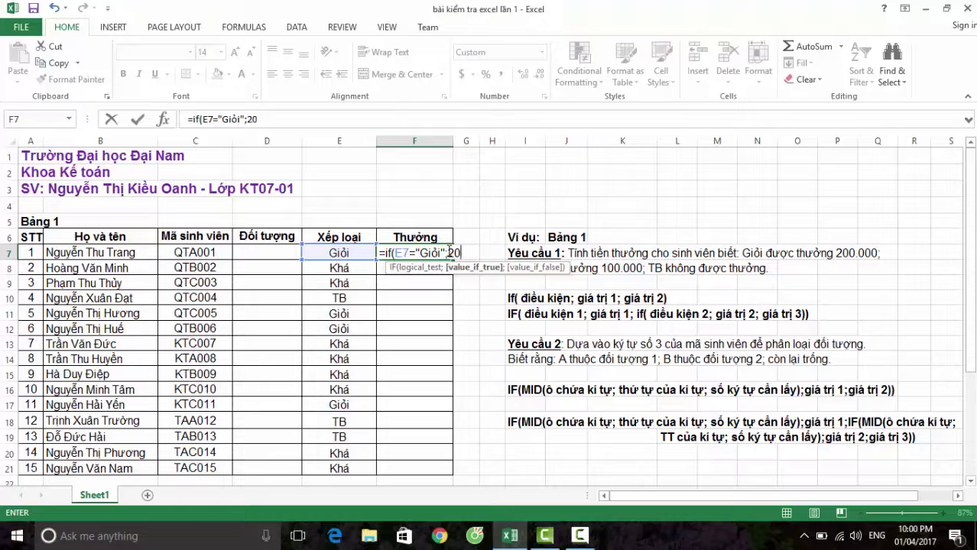
text(0000)
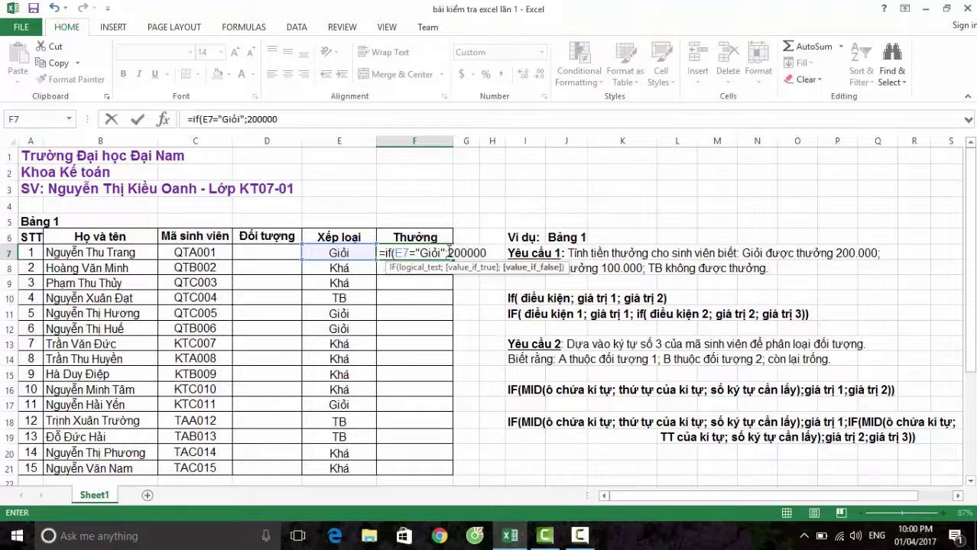
Complete the F7 formula with a nested IF returning 100000 when E7 equals "Khá", otherwise an empty string
text(;I)
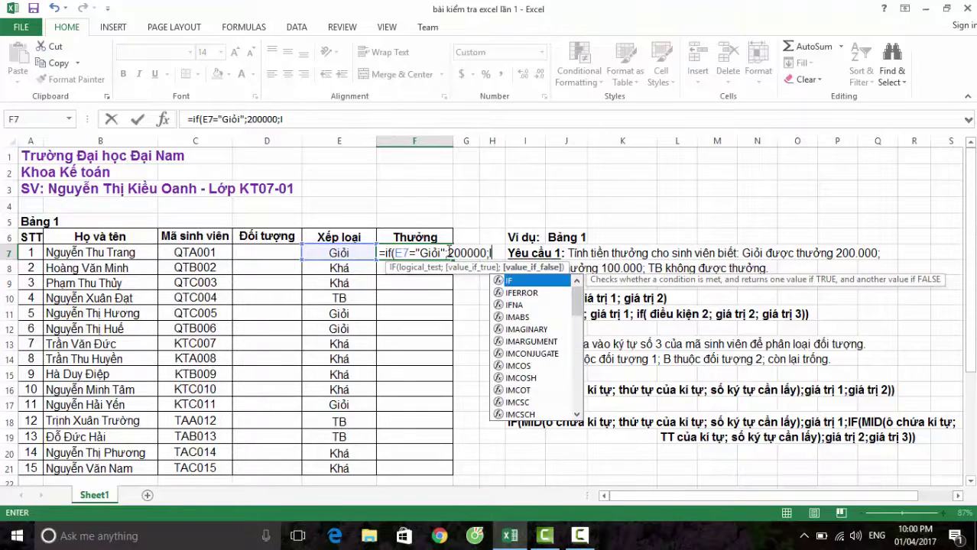
text(F)
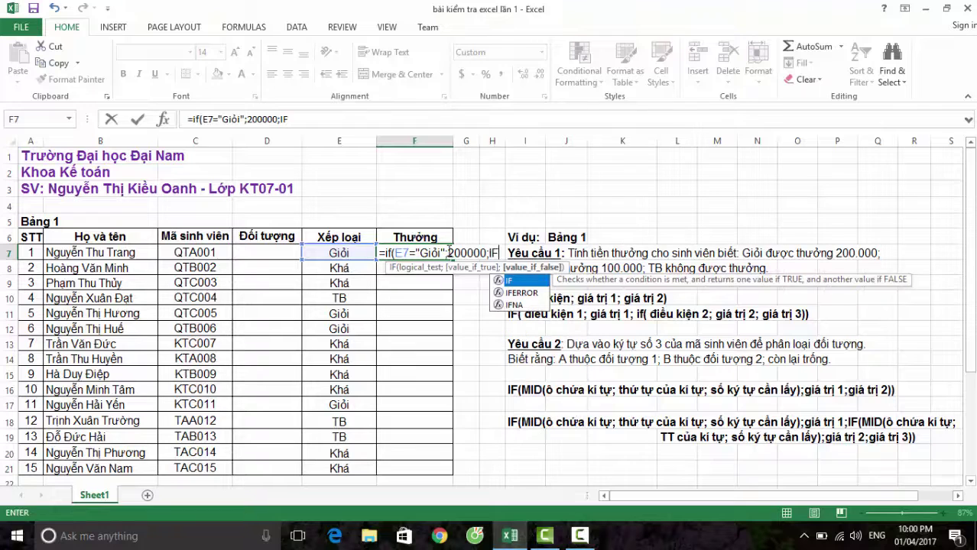
text(()
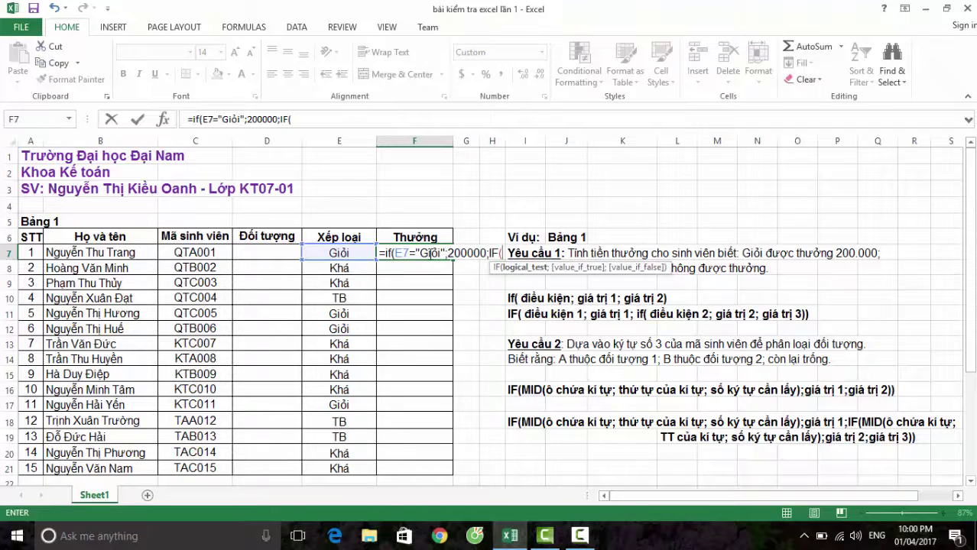
click(343, 252)
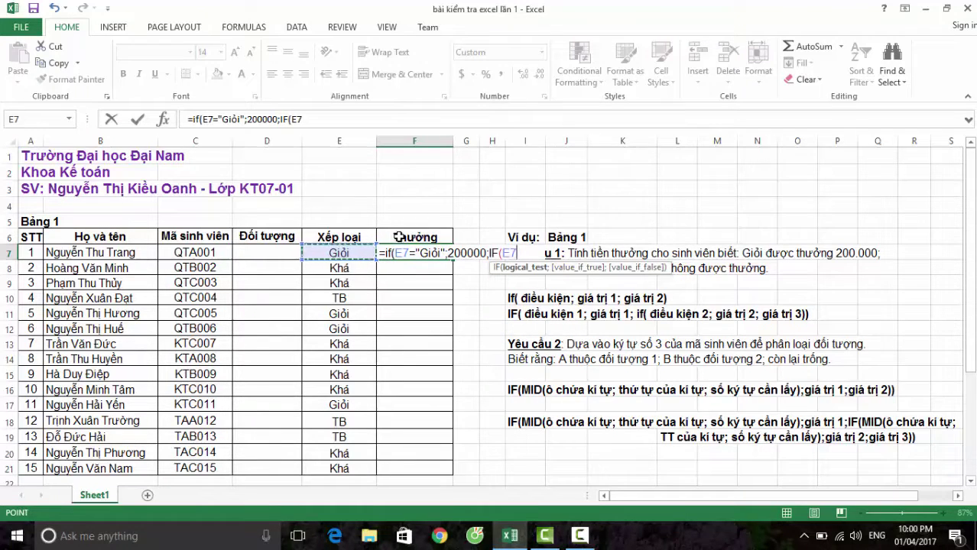
text(=")
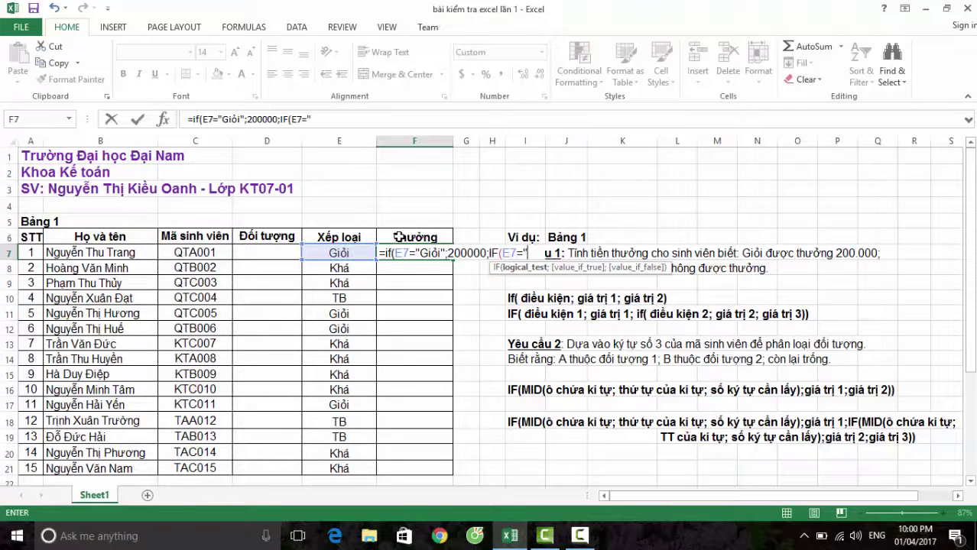
text(Khá)
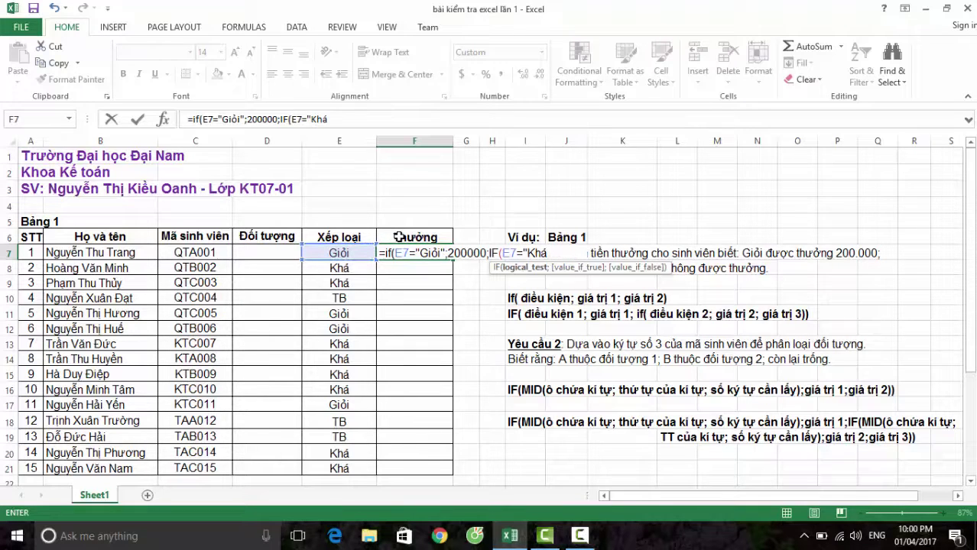
text(")
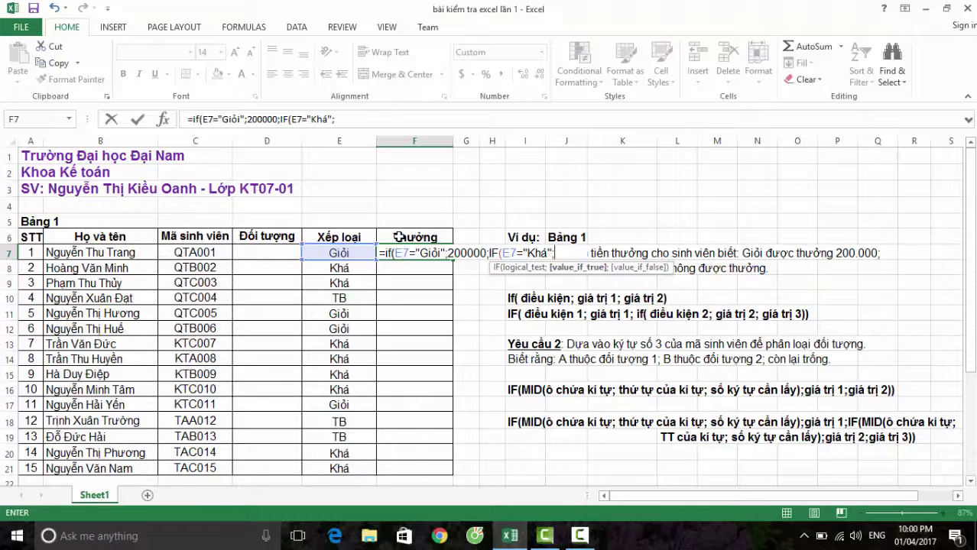
text(;100000)
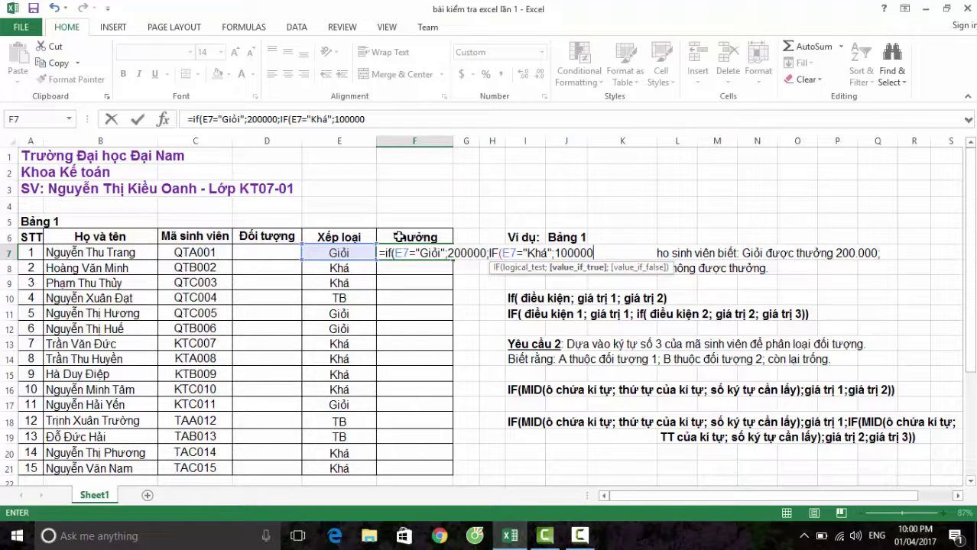
text(;)
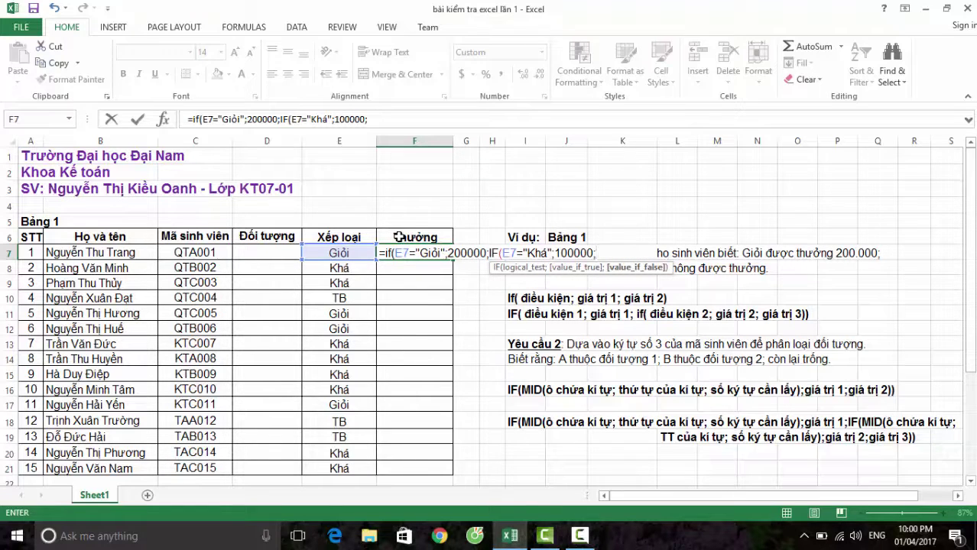
text("")))
key(Return)
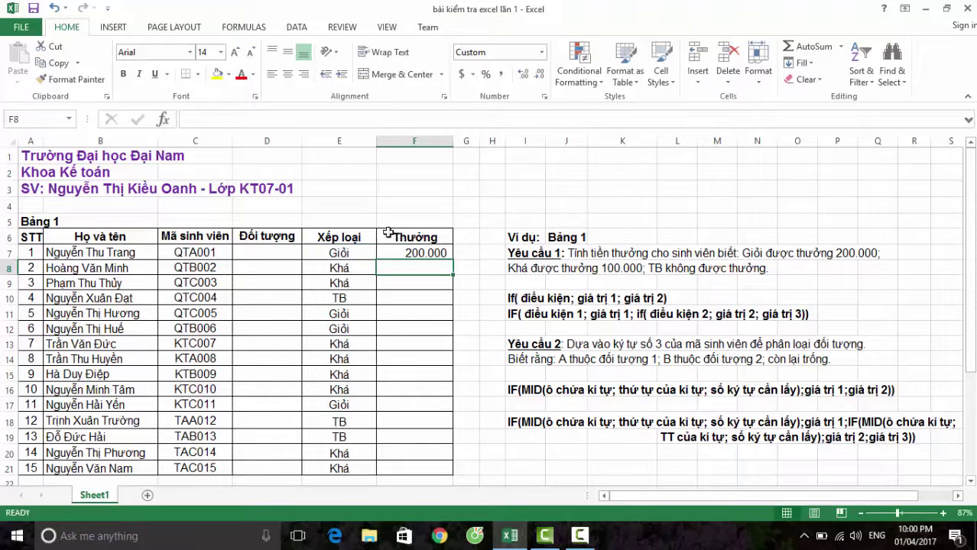
Fill the bonus formula from F7 down through F21 in the Thưởng column
click(428, 254)
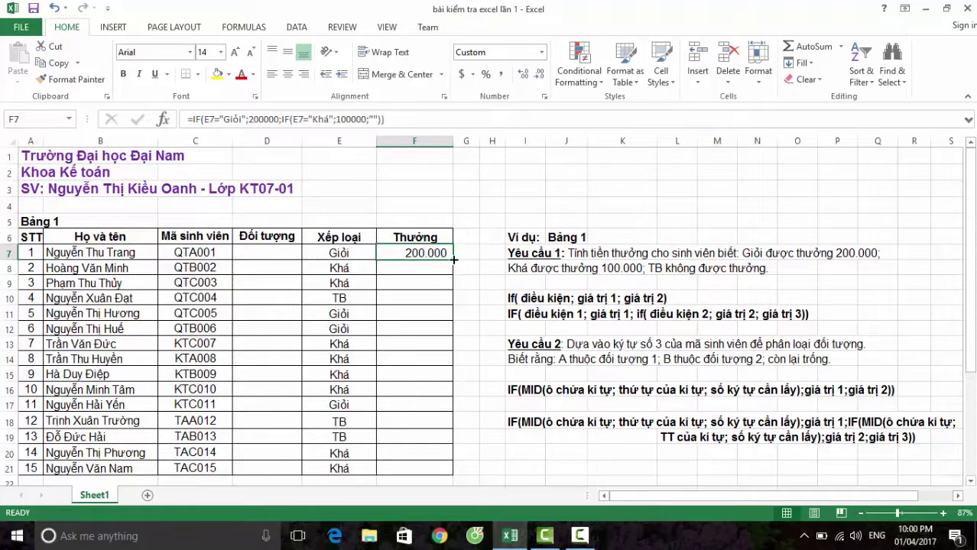
drag(452, 260, 456, 473)
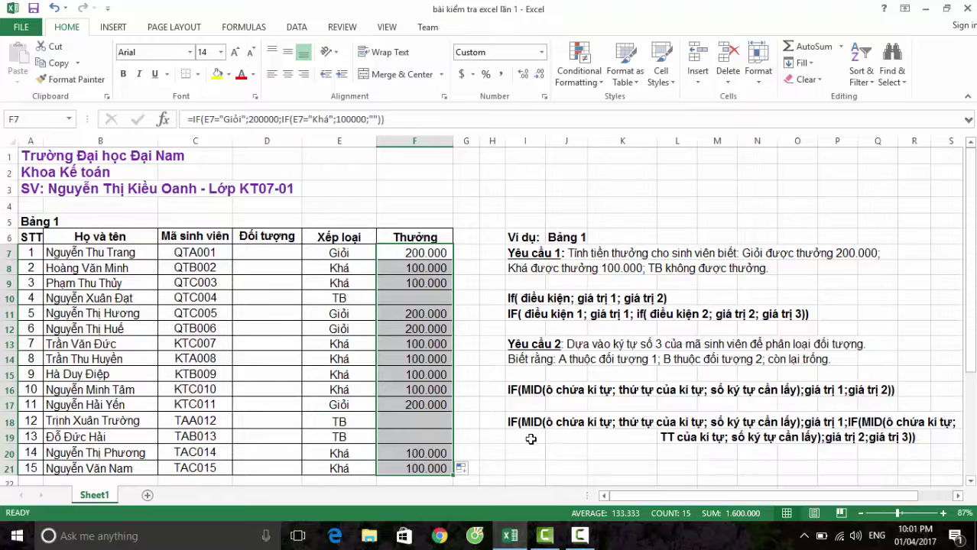
click(597, 440)
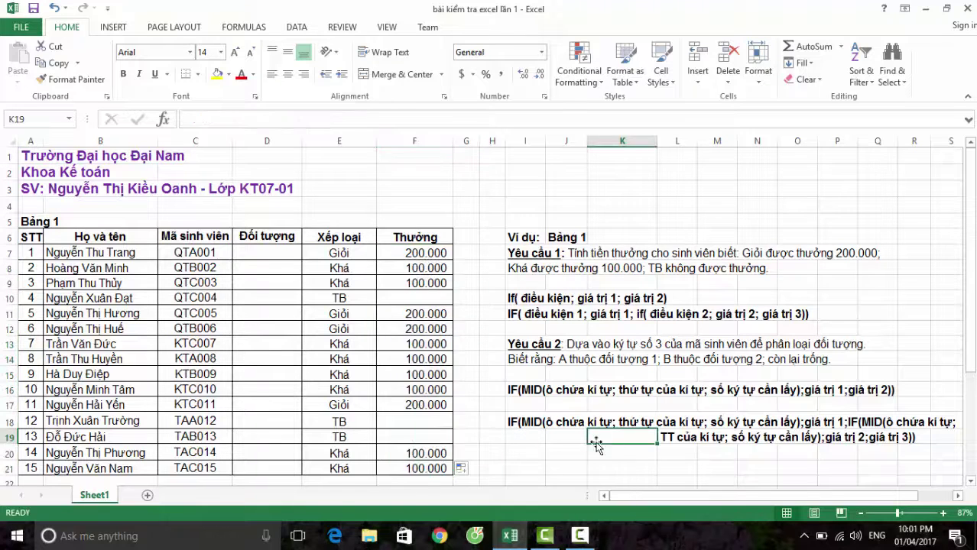
Begin an IF formula in D7 whose condition uses MID to extract one character from C7 at position 3
double_click(269, 254)
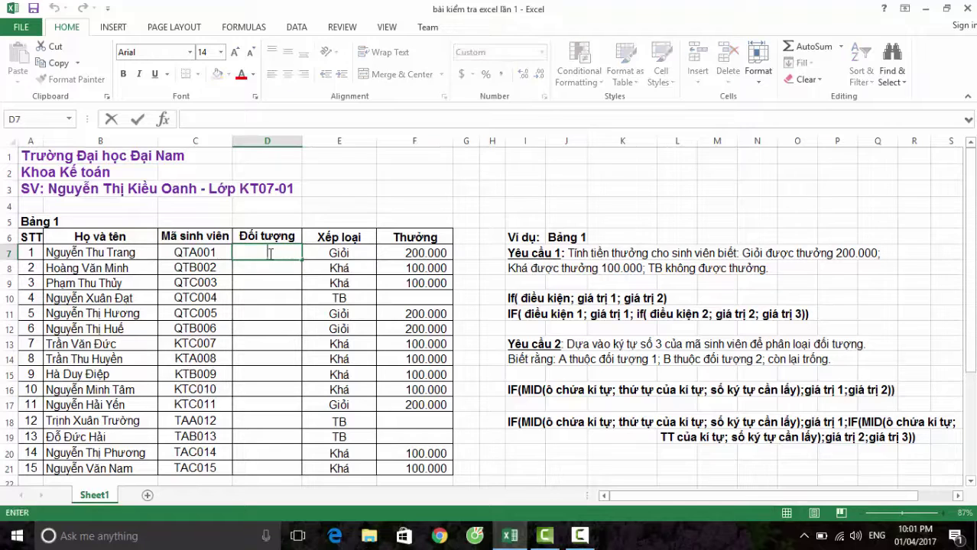
text(=)
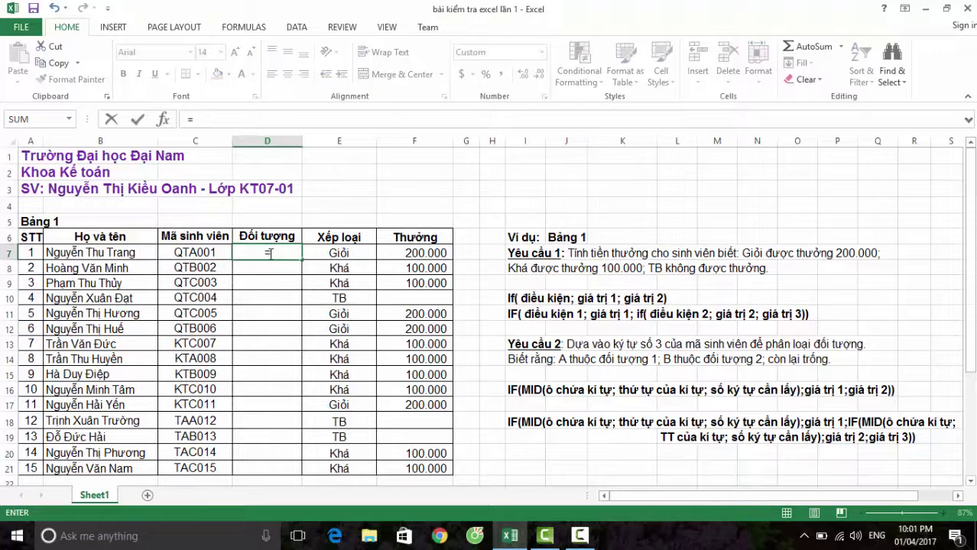
text(if)
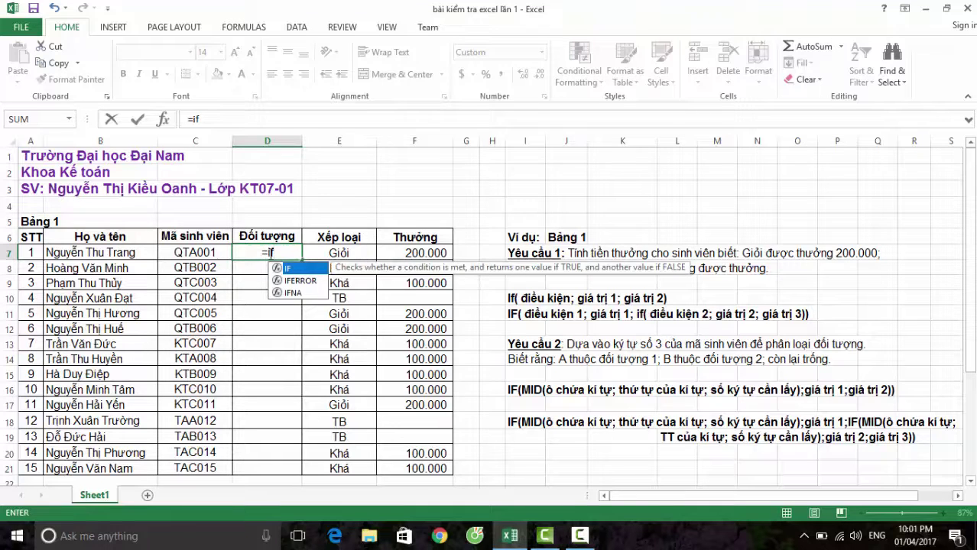
text((mid)
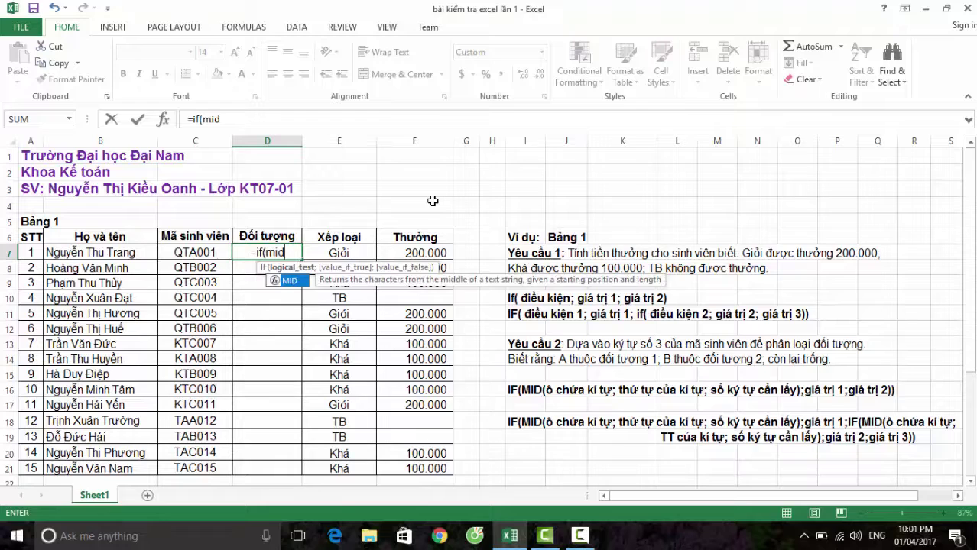
text(()
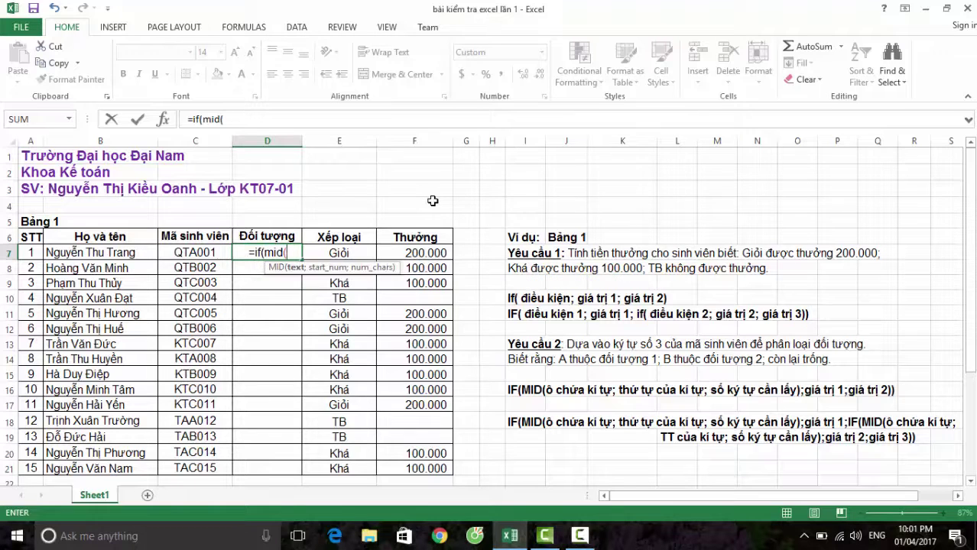
click(218, 257)
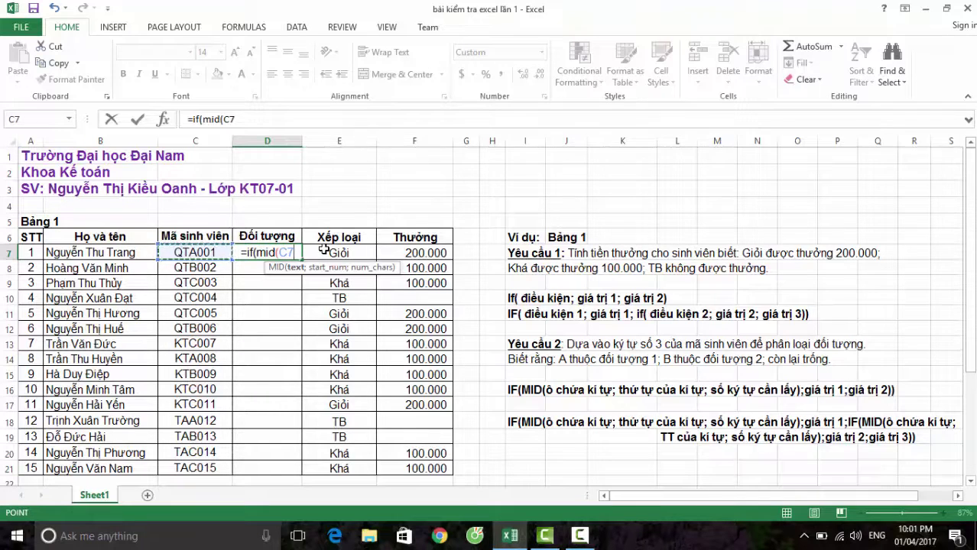
text(;)
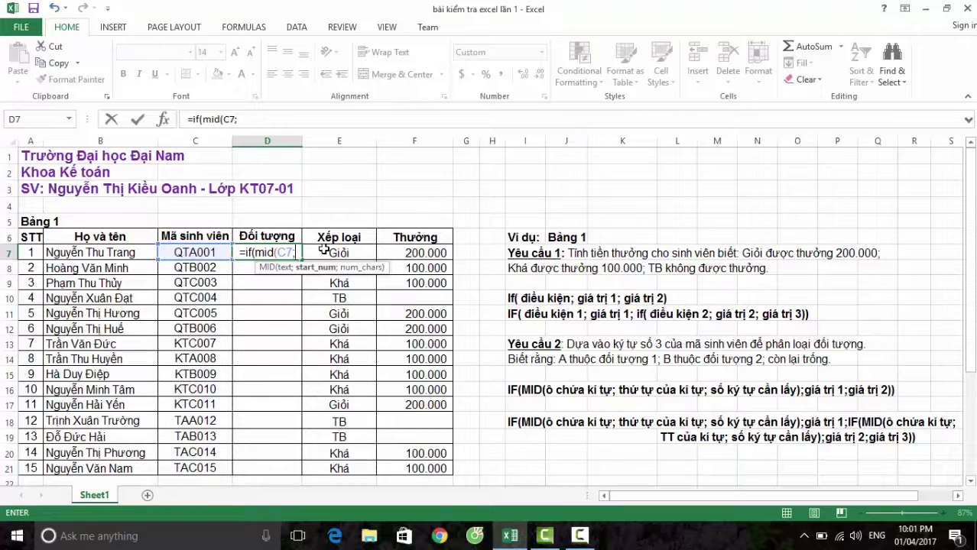
text(3)
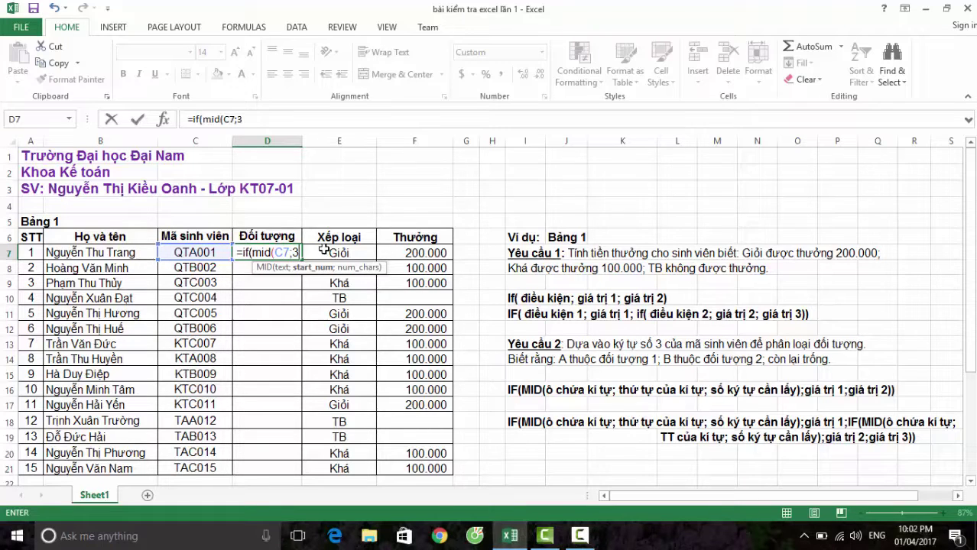
text(;1)
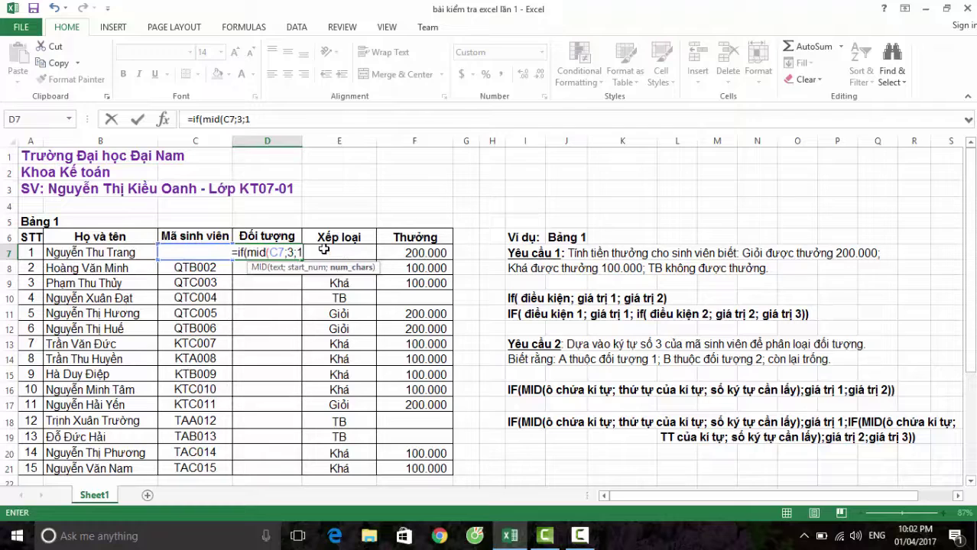
text())
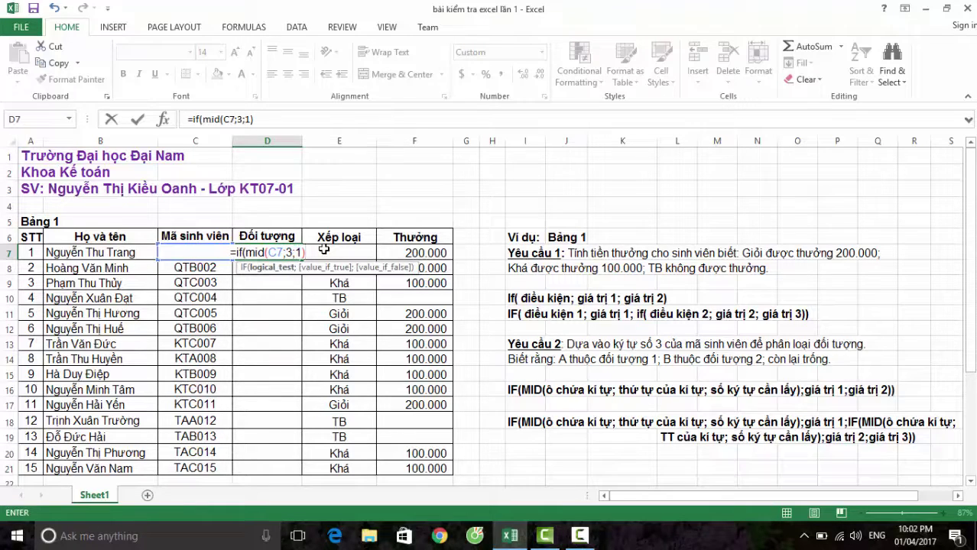
Continue the D7 formula so that it returns 1 when the extracted character equals "A"
text(=)
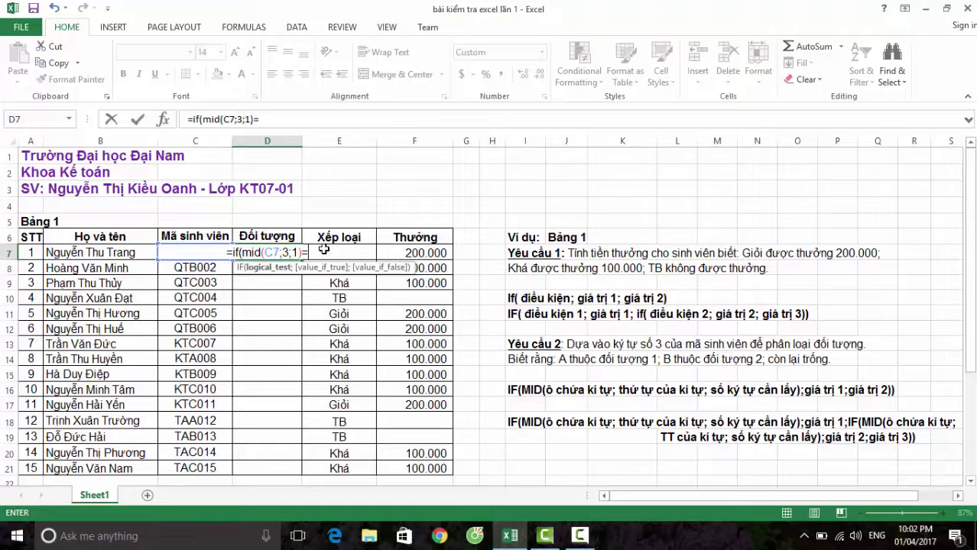
text(")
text(A)
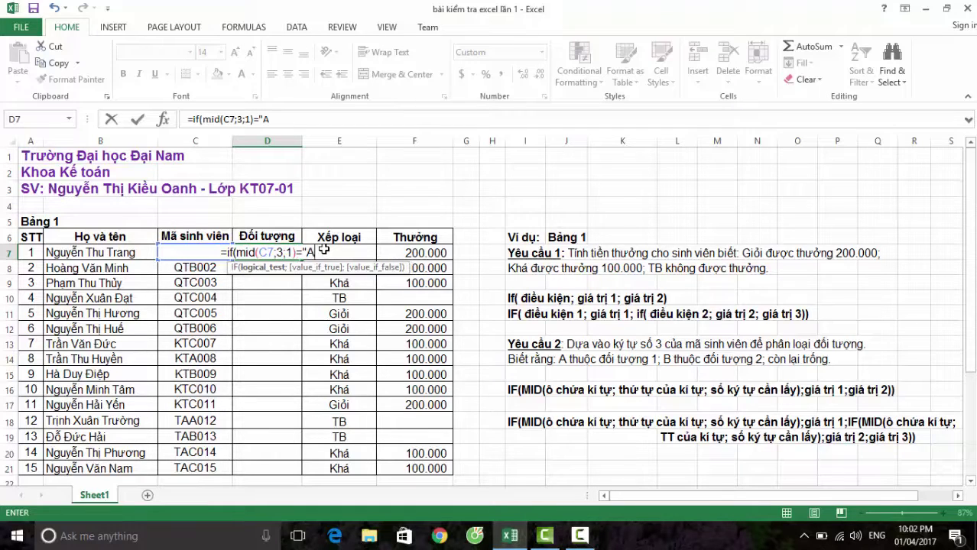
text(";)
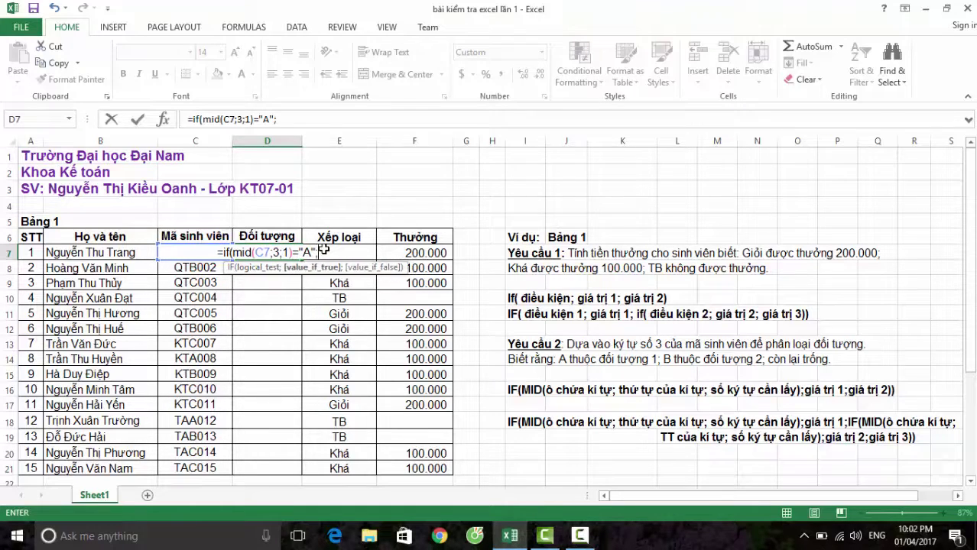
text(1)
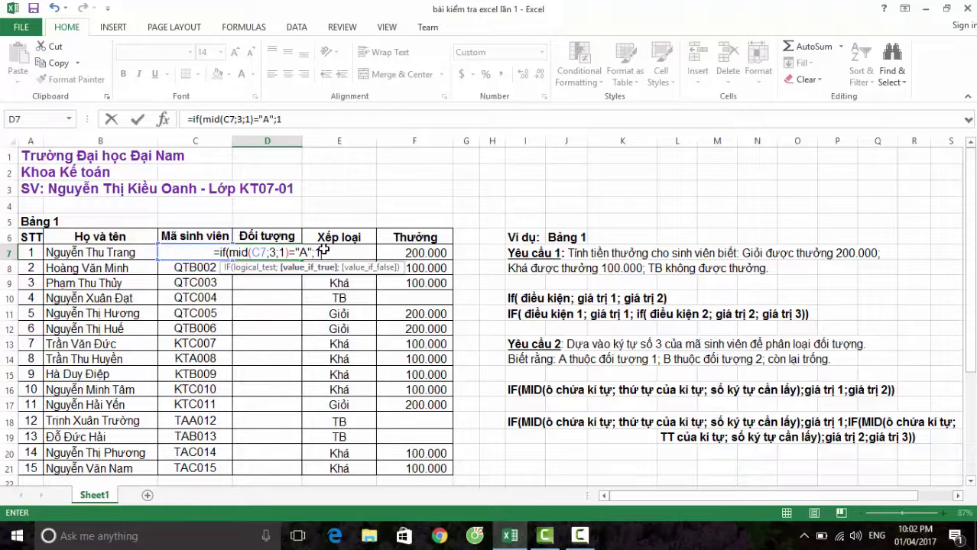
text(;)
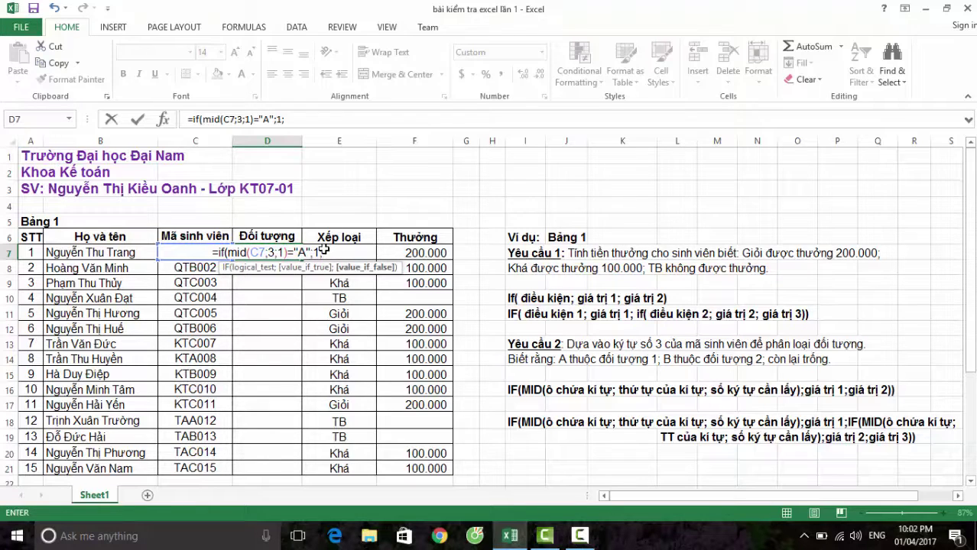
Add a nested IF to the D7 formula whose condition uses MID to extract one character from C7 at position 3
text(i)
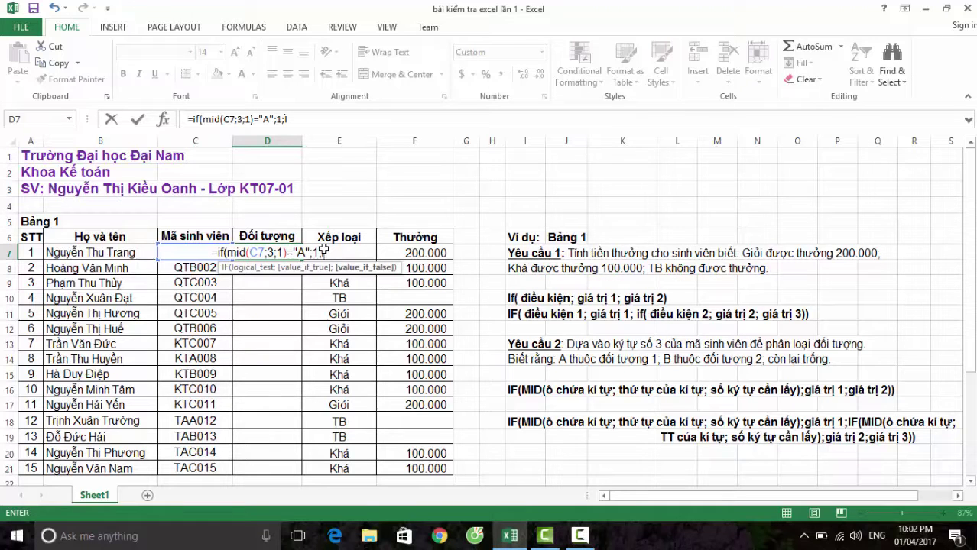
text(()
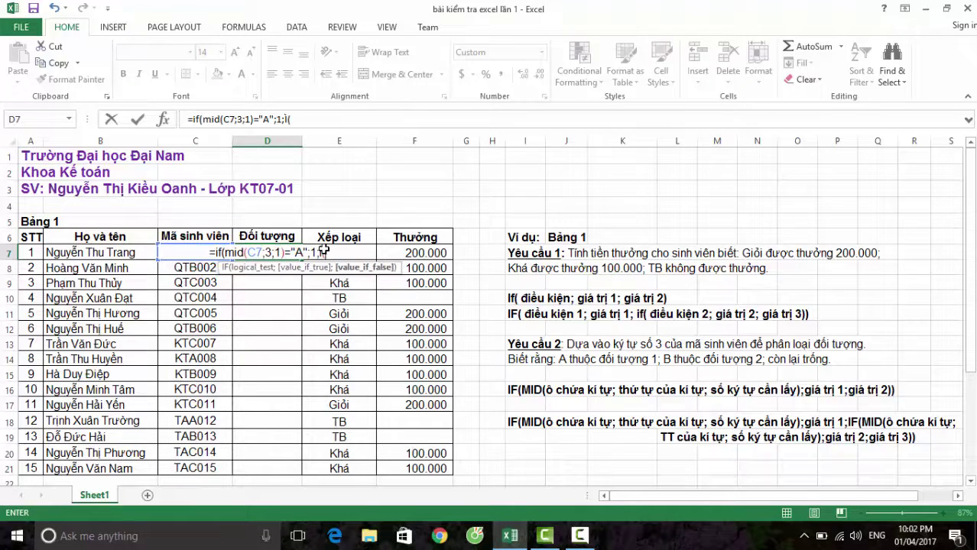
key(BackSpace)
text(f)
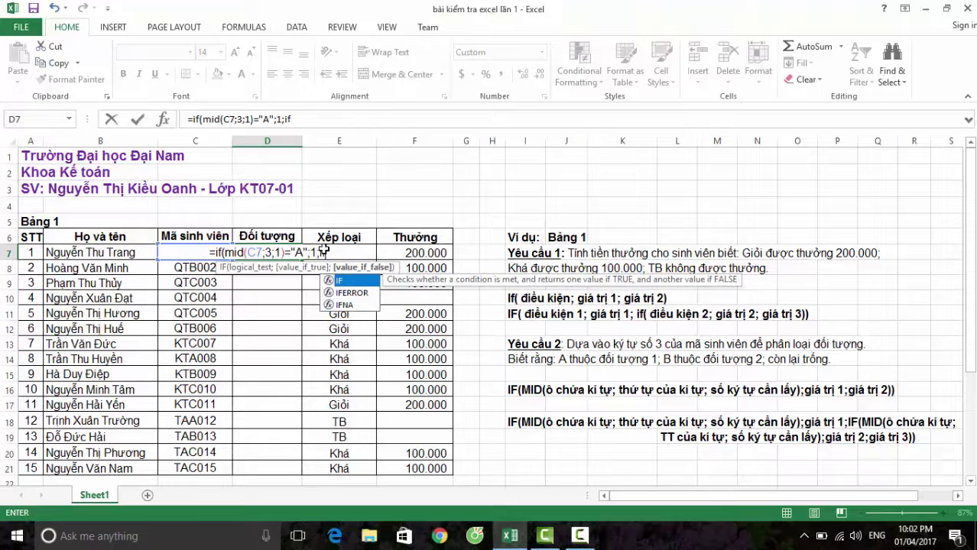
text((mid)
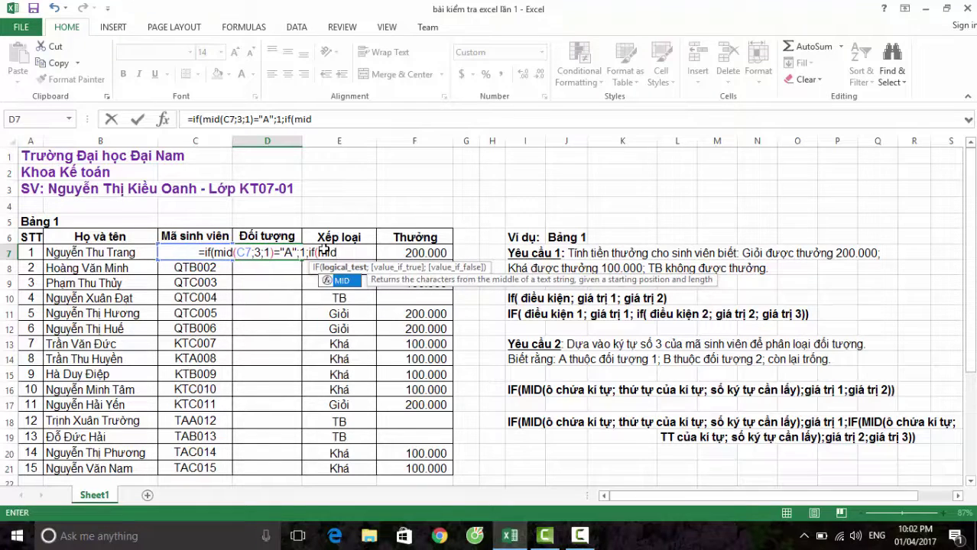
text(()
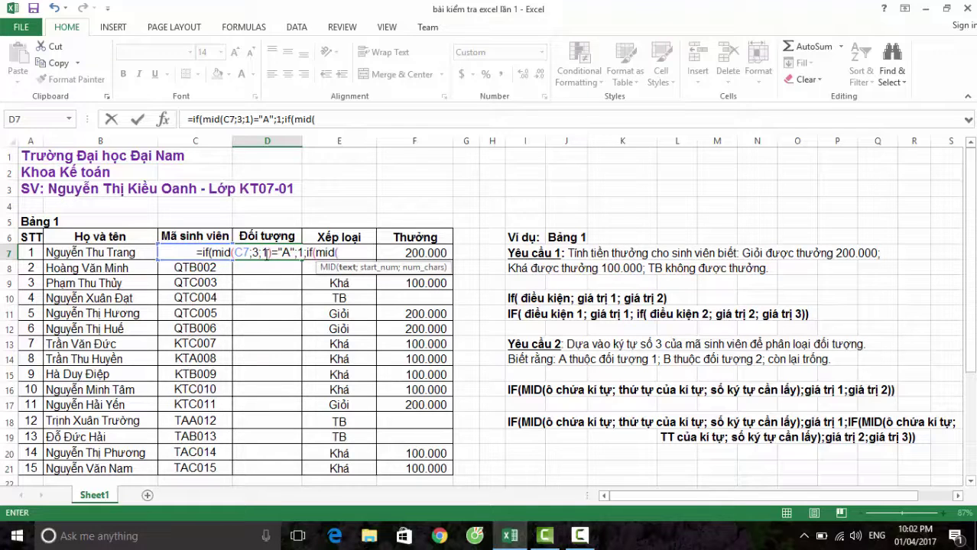
text(C)
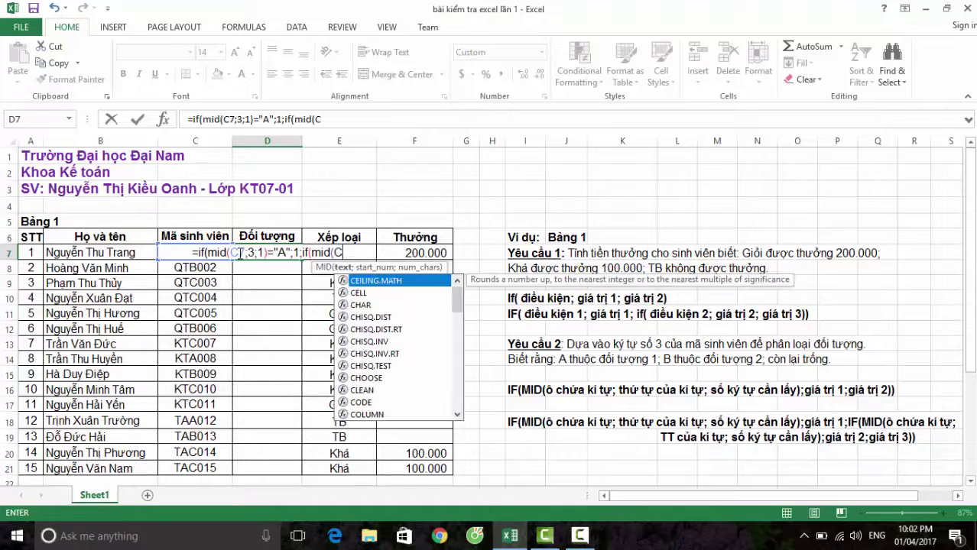
text(7)
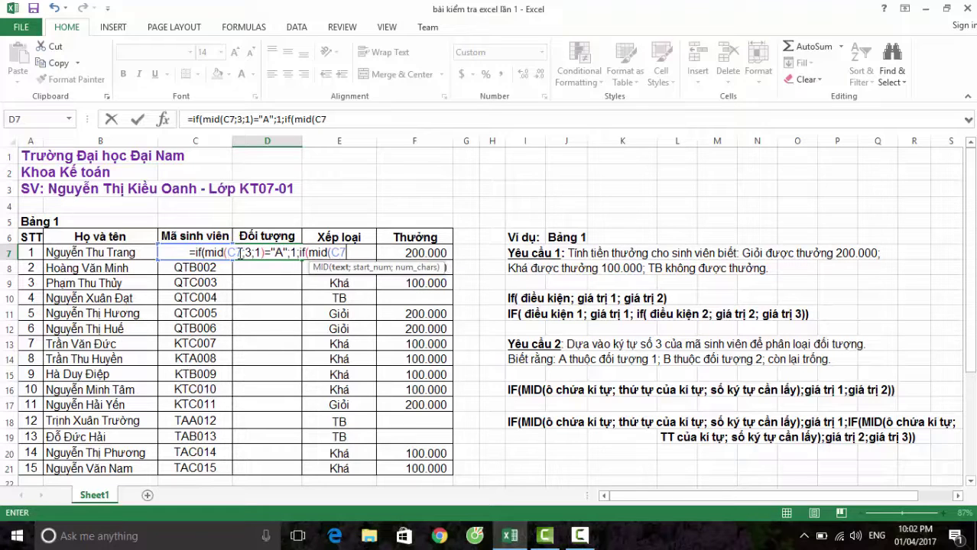
text(;3;)
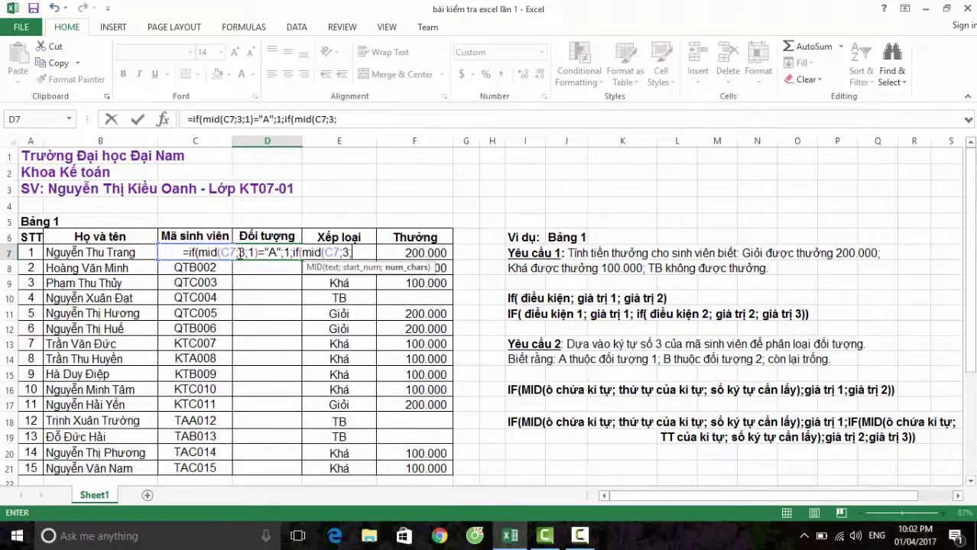
text(1)
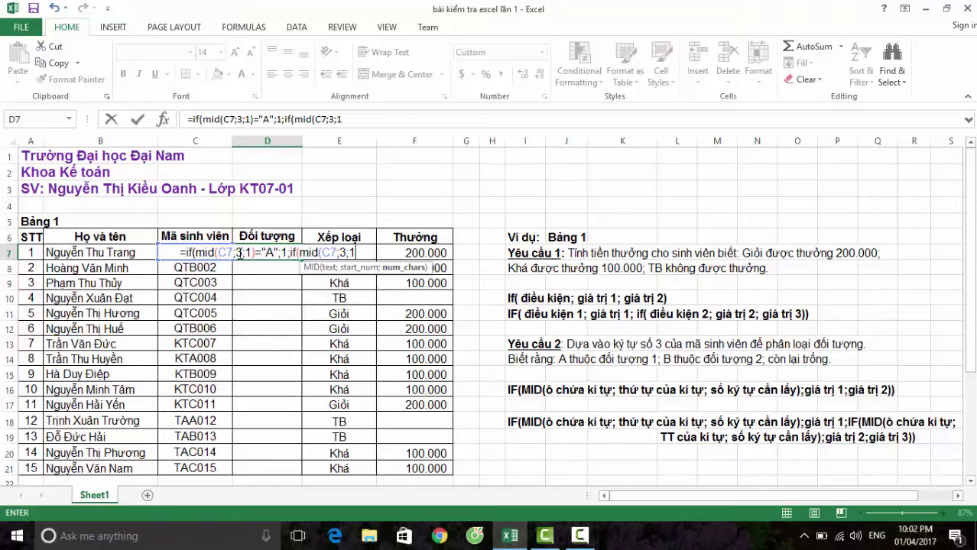
Complete the D7 formula so the nested IF returns 2 when the character equals "B", otherwise an empty string
text()=)
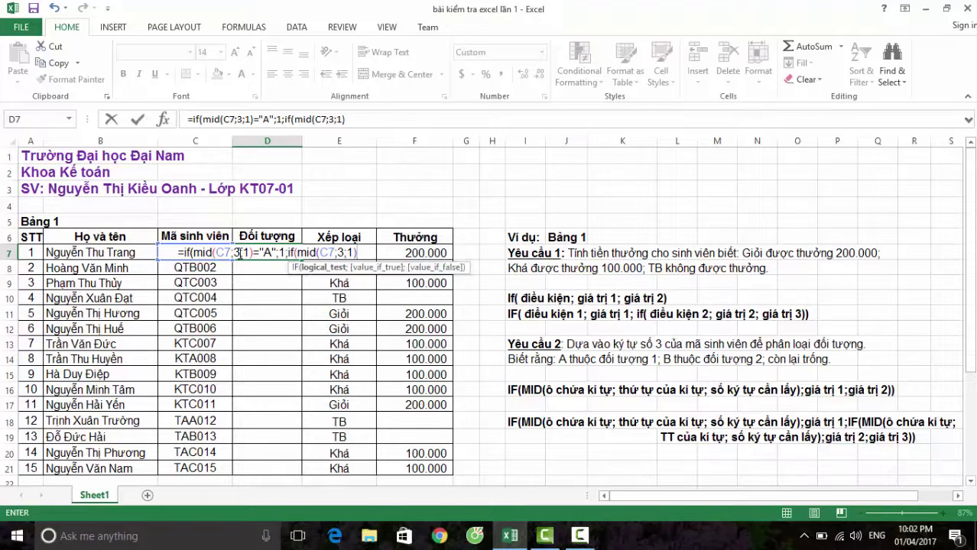
text(")
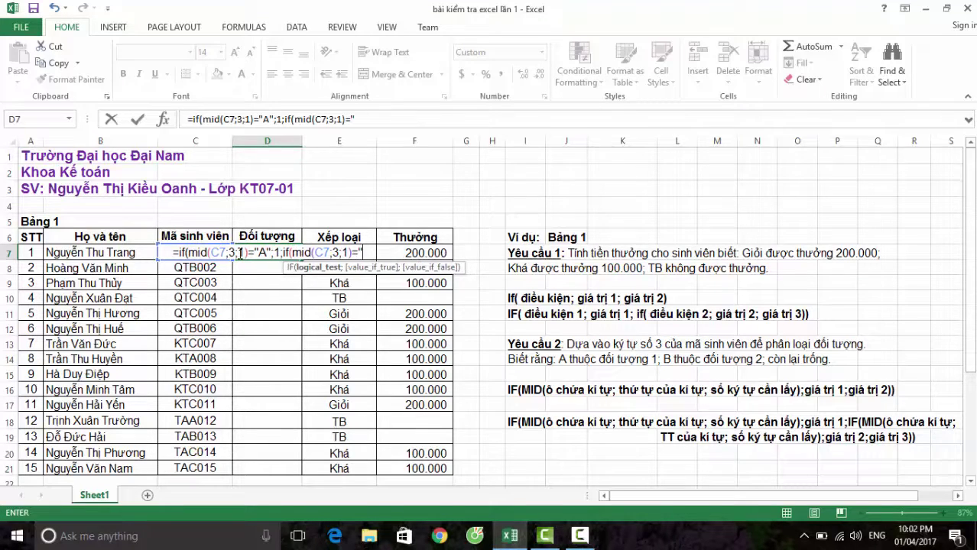
text(B")
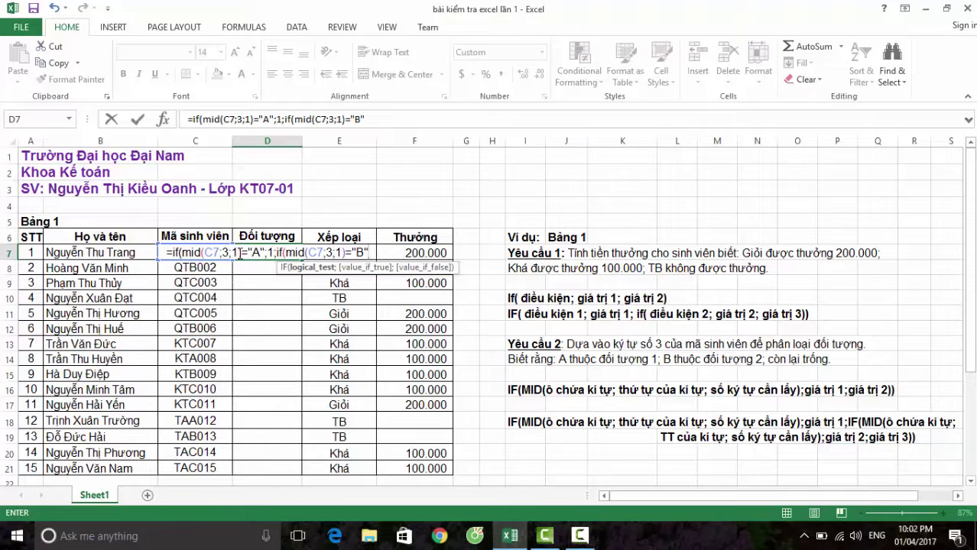
text(;2;)
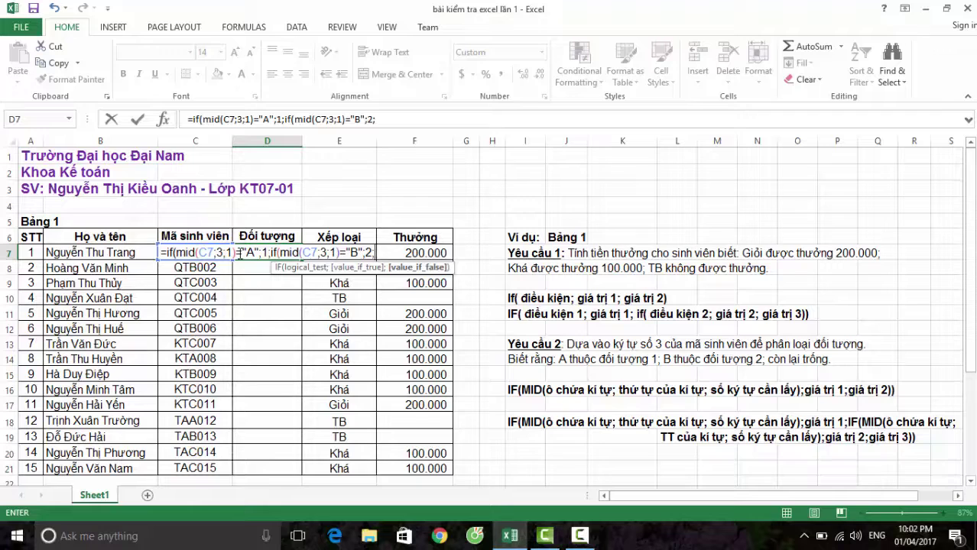
text("")
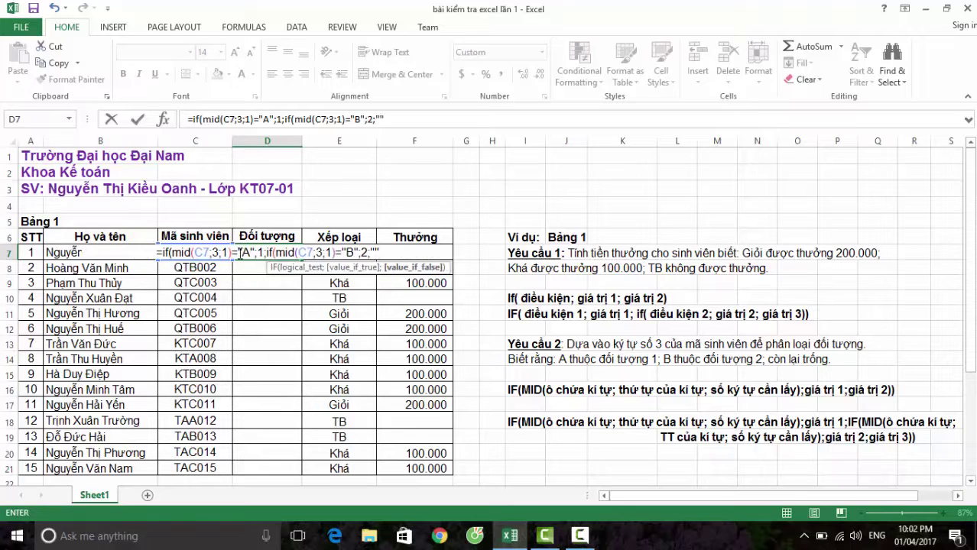
text()))
key(Return)
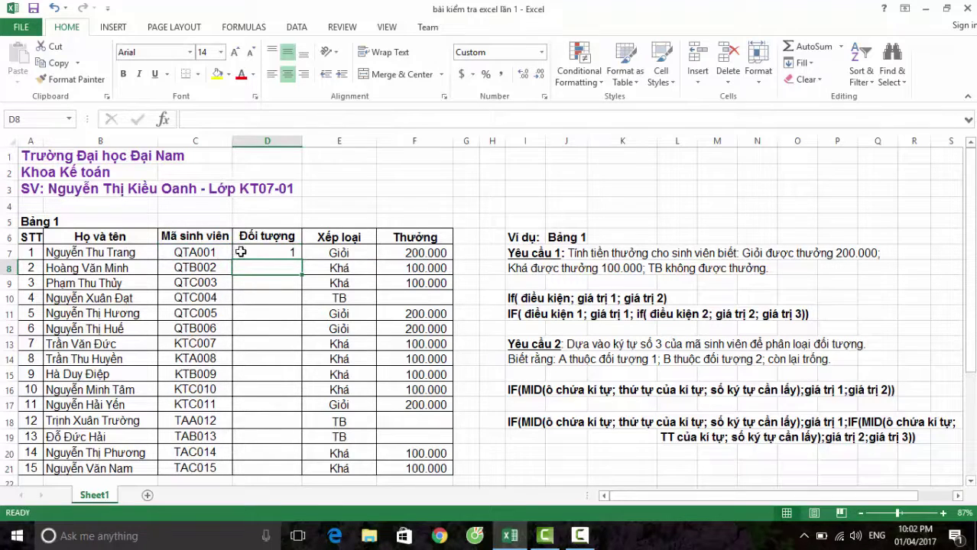
Fill the classification formula from D7 down through D21 in the Đối tượng column
click(272, 250)
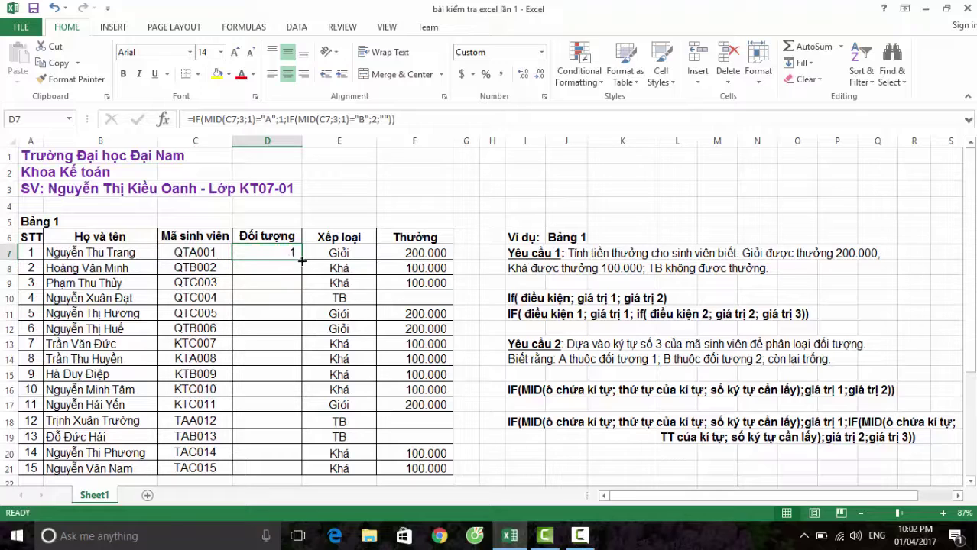
drag(302, 262, 295, 470)
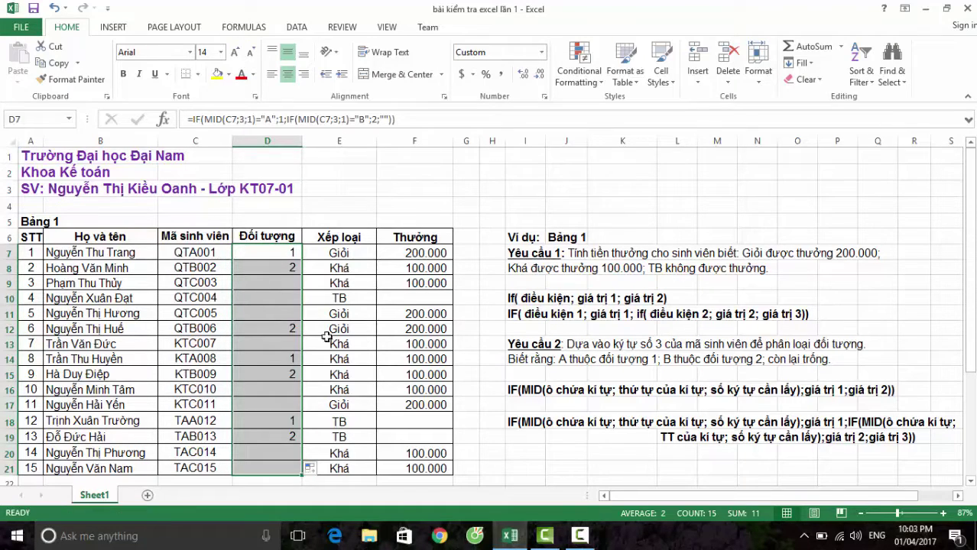